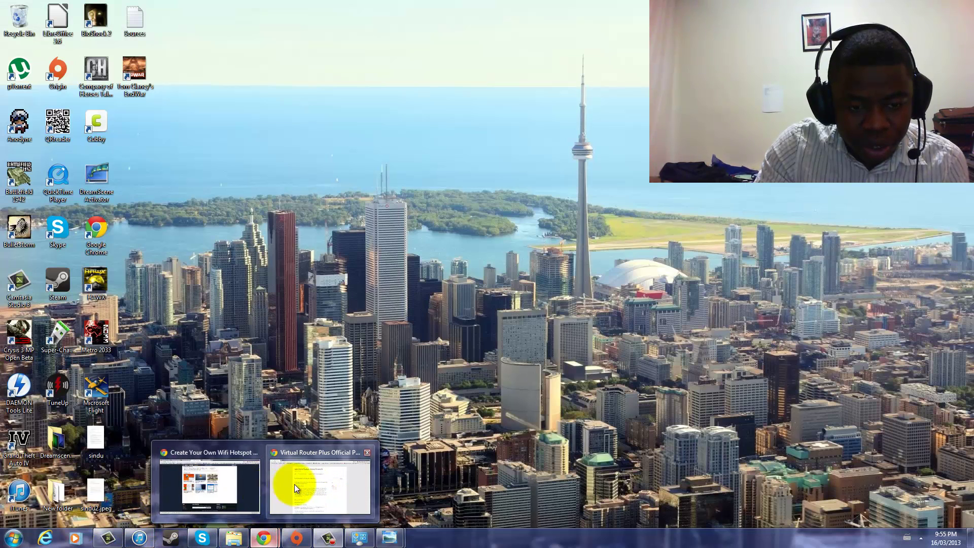
View the Virtual Router Plus project page, then minimize Chrome and open File Explorer
{"action": "left_click", "coordinate": [295, 484]}
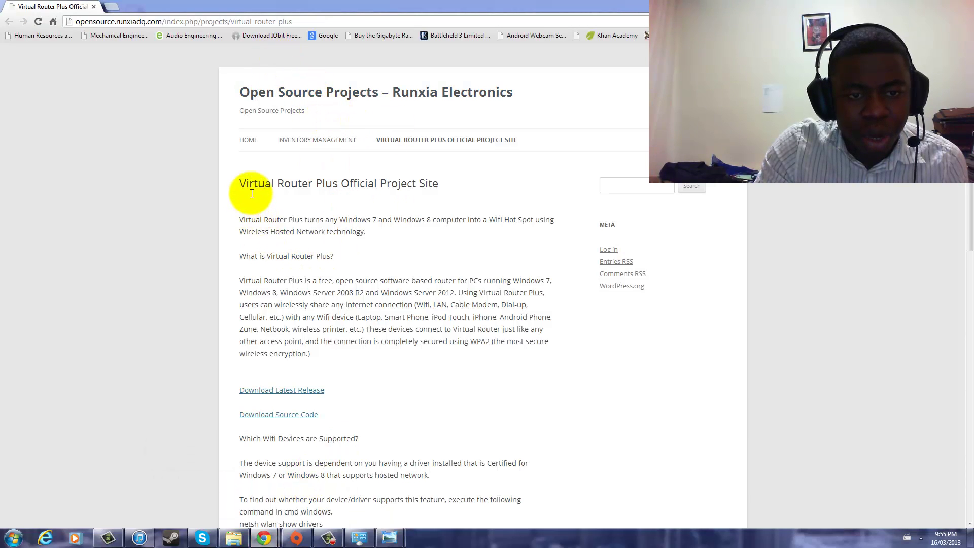
{"action": "left_click_drag", "start_coordinate": [241, 183], "coordinate": [366, 182]}
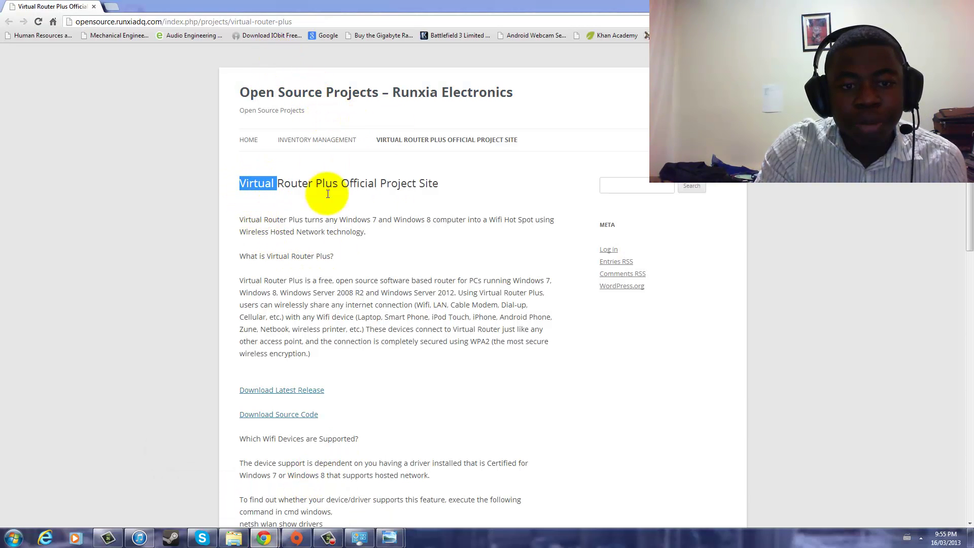
{"action": "scroll", "coordinate": [289, 242], "scroll_direction": "down", "scroll_amount": 2}
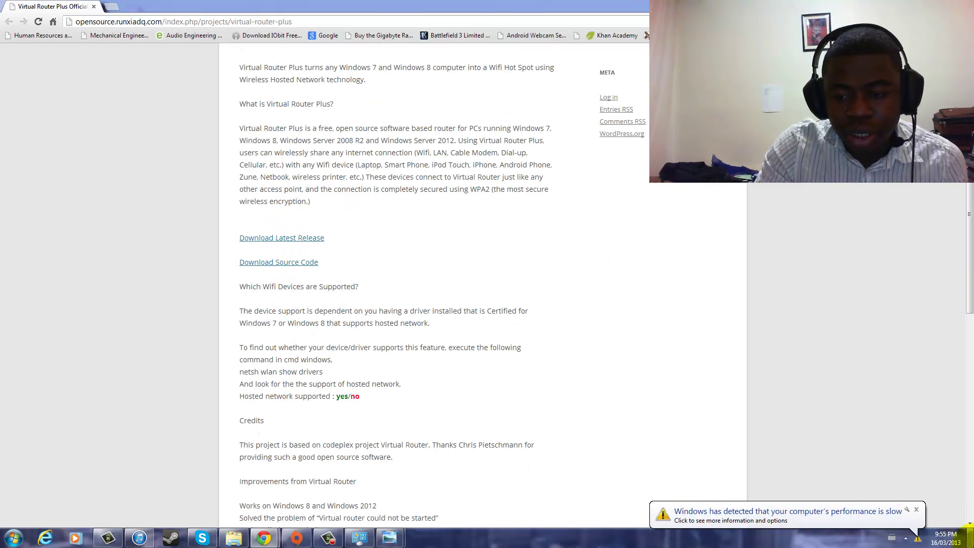
{"action": "left_click", "coordinate": [263, 537]}
{"action": "left_click", "coordinate": [234, 538]}
Check the VirtualRouter Plus 2.1.0 archive in WinRAR, then open the extracted files folder
{"action": "left_click", "coordinate": [123, 93]}
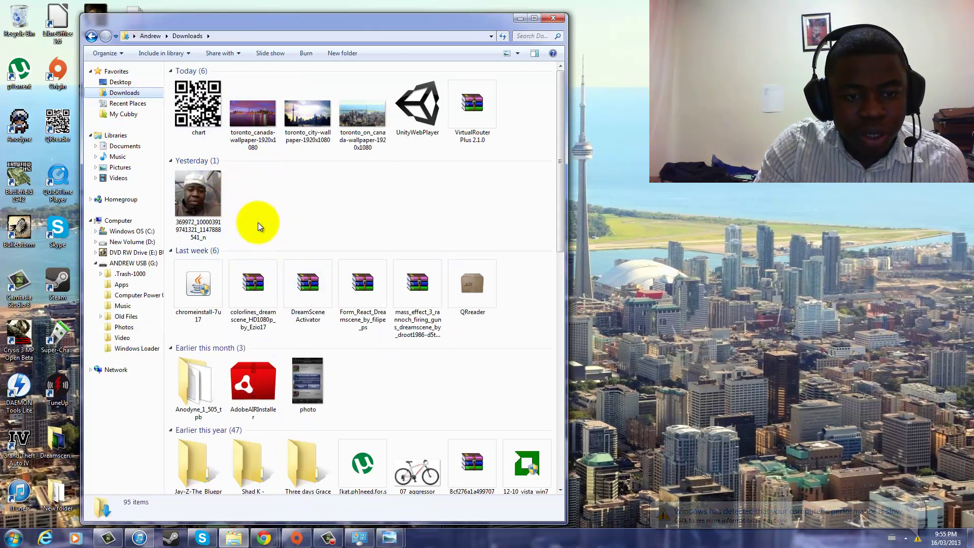
{"action": "double_click", "coordinate": [486, 117]}
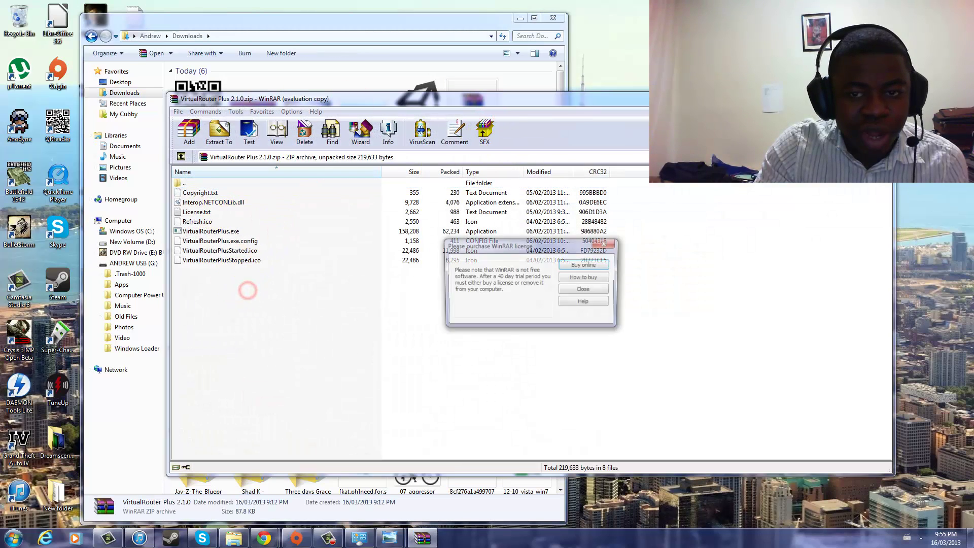
{"action": "left_click", "coordinate": [595, 291]}
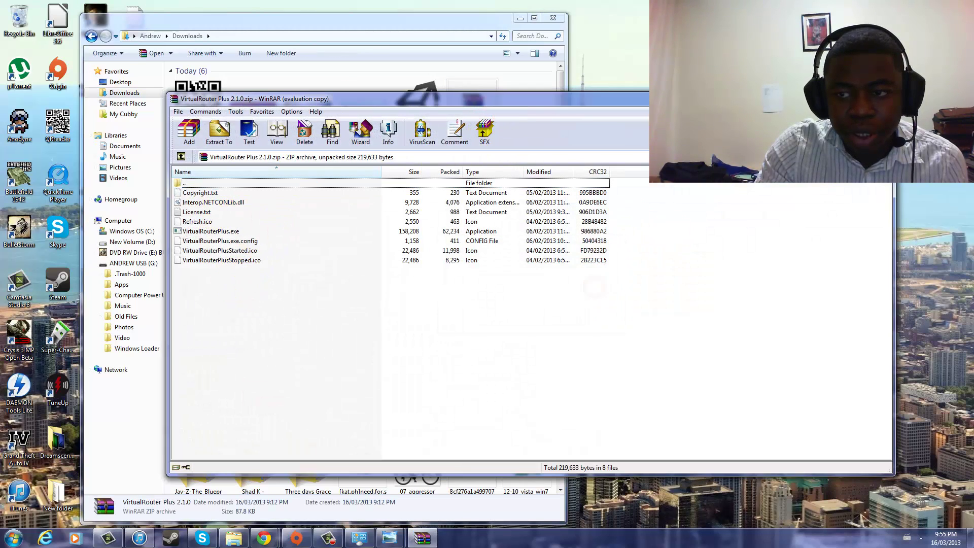
{"action": "key", "text": "Escape"}
{"action": "left_click", "coordinate": [556, 18]}
{"action": "double_click", "coordinate": [58, 492]}
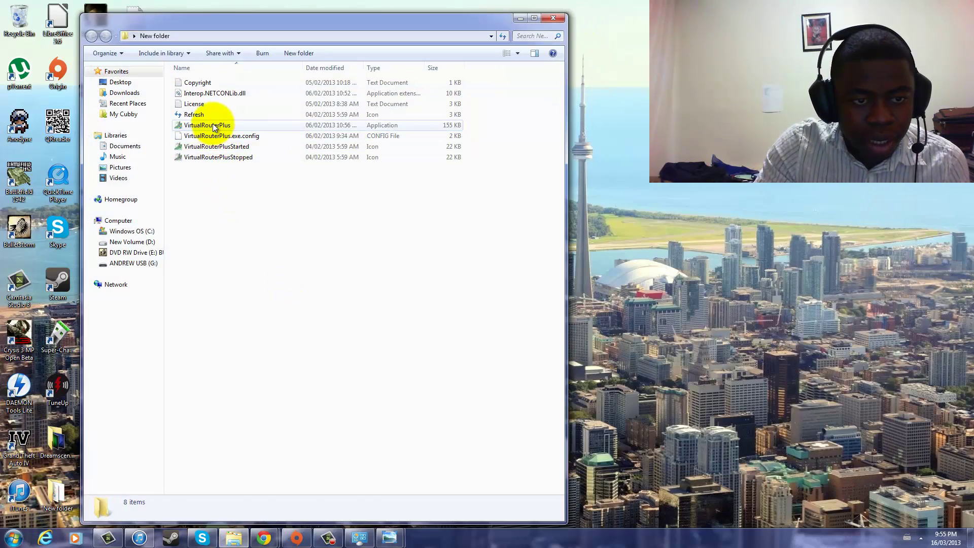
Launch VirtualRouterPlus.exe and center its window on screen
{"action": "double_click", "coordinate": [215, 127]}
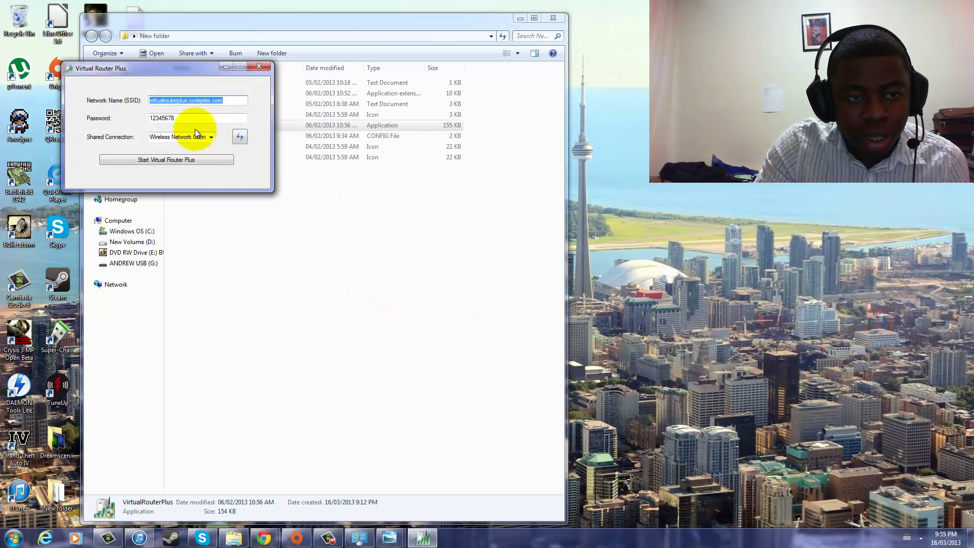
{"action": "left_click_drag", "start_coordinate": [174, 73], "coordinate": [779, 124]}
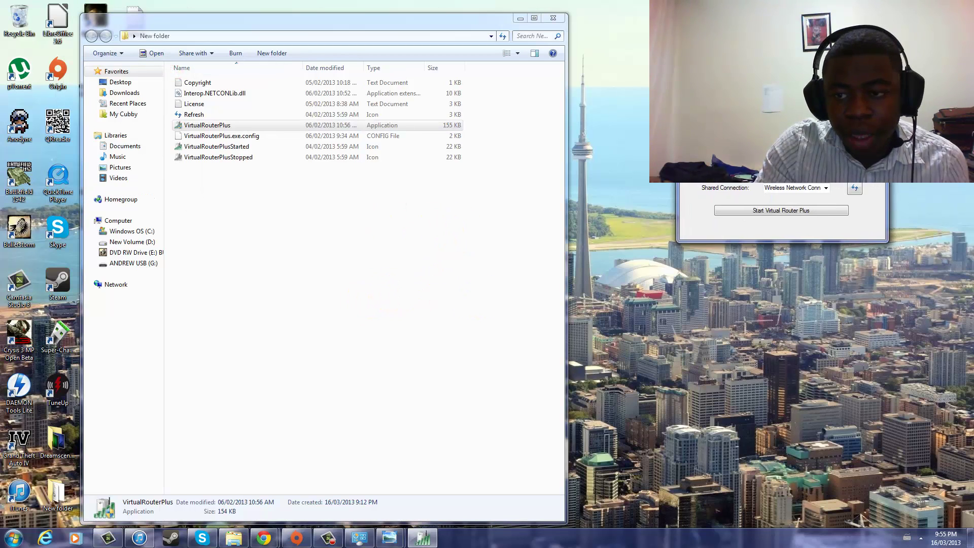
{"action": "left_click", "coordinate": [556, 18]}
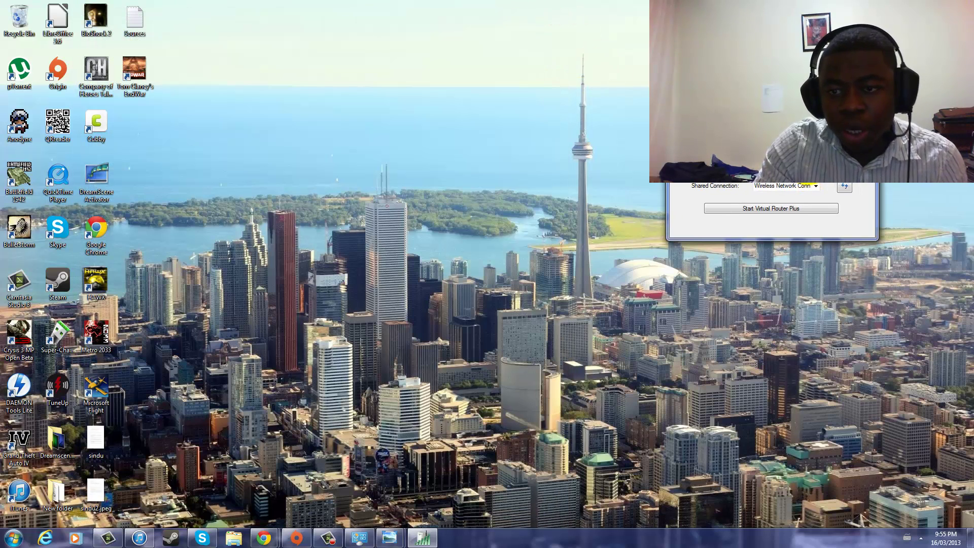
{"action": "left_click_drag", "start_coordinate": [565, 107], "coordinate": [602, 144]}
{"action": "left_click_drag", "start_coordinate": [732, 117], "coordinate": [443, 136]}
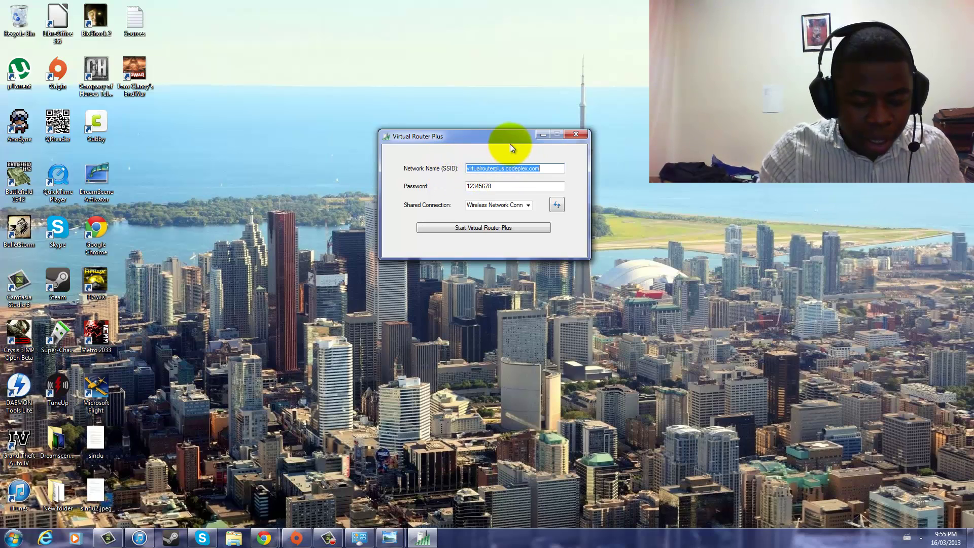
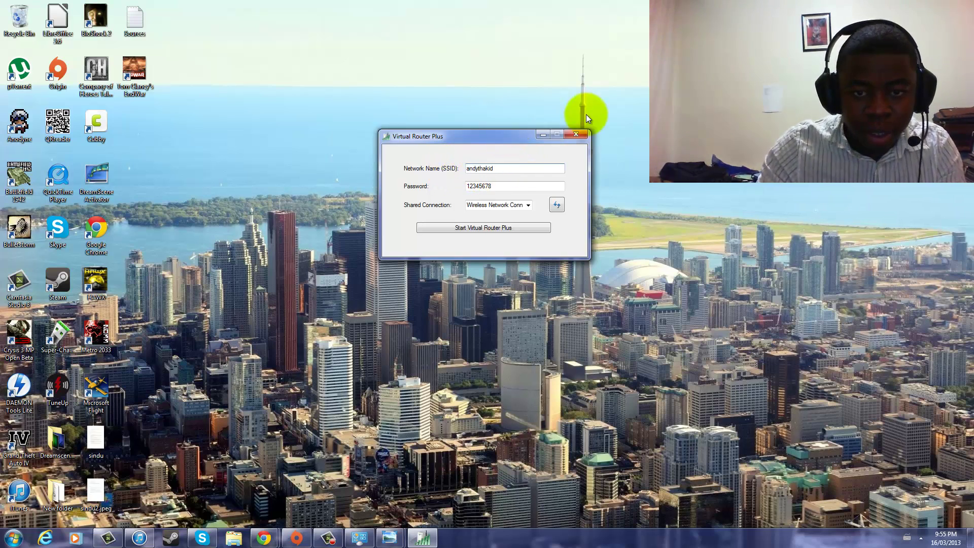
{"action": "key", "text": "Tab"}
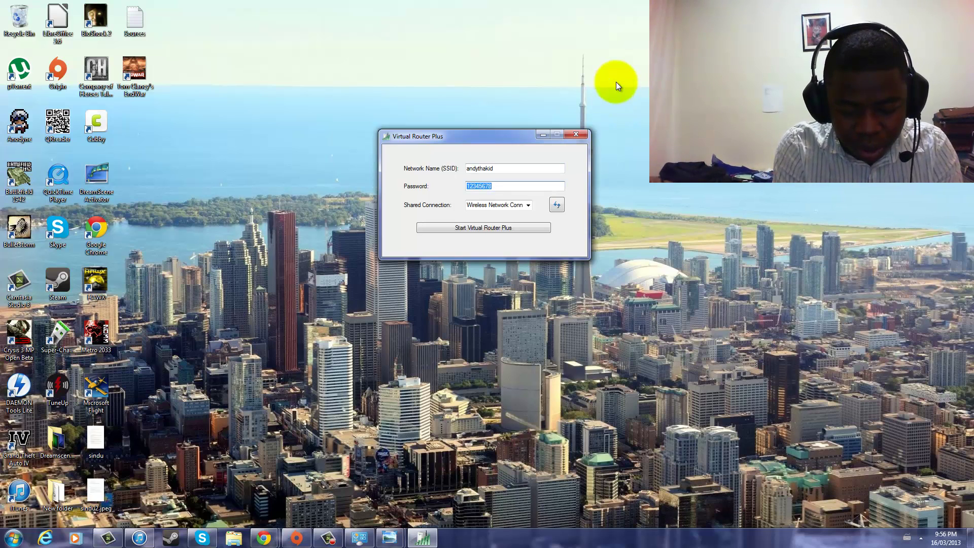
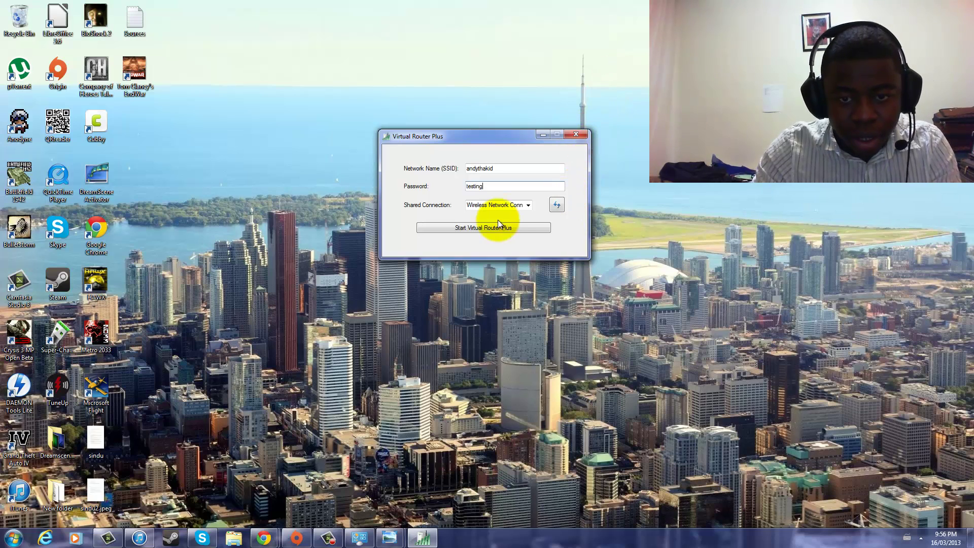
{"action": "left_click", "coordinate": [528, 204]}
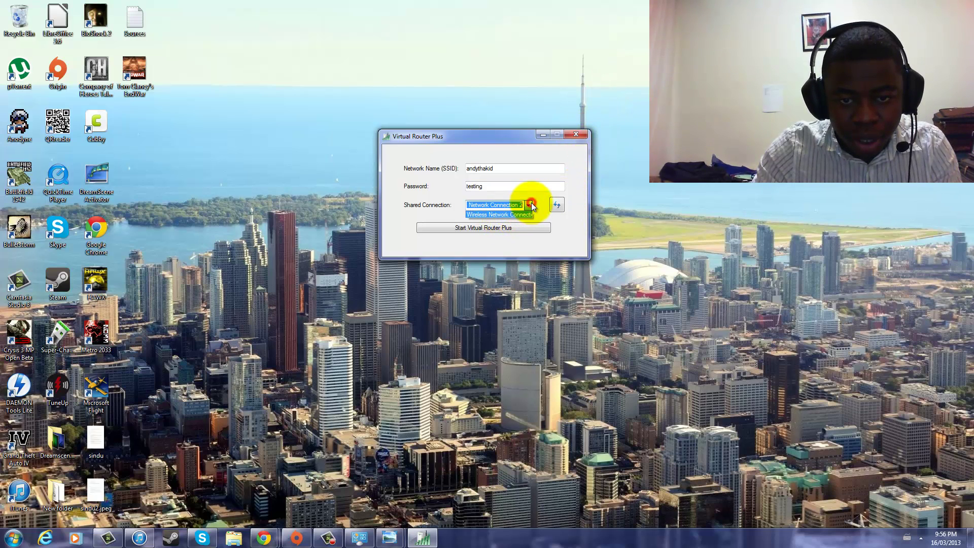
{"action": "left_click", "coordinate": [412, 207]}
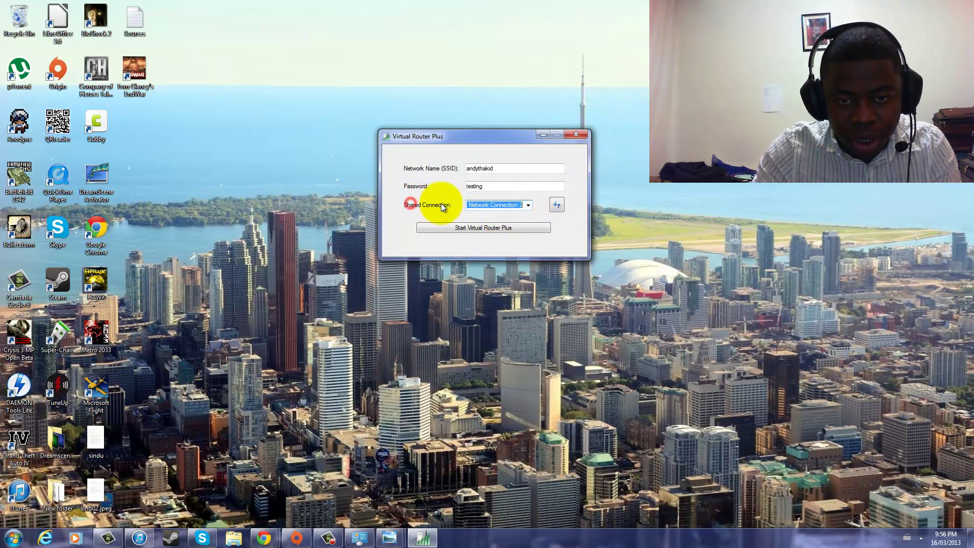
{"action": "left_click", "coordinate": [497, 231]}
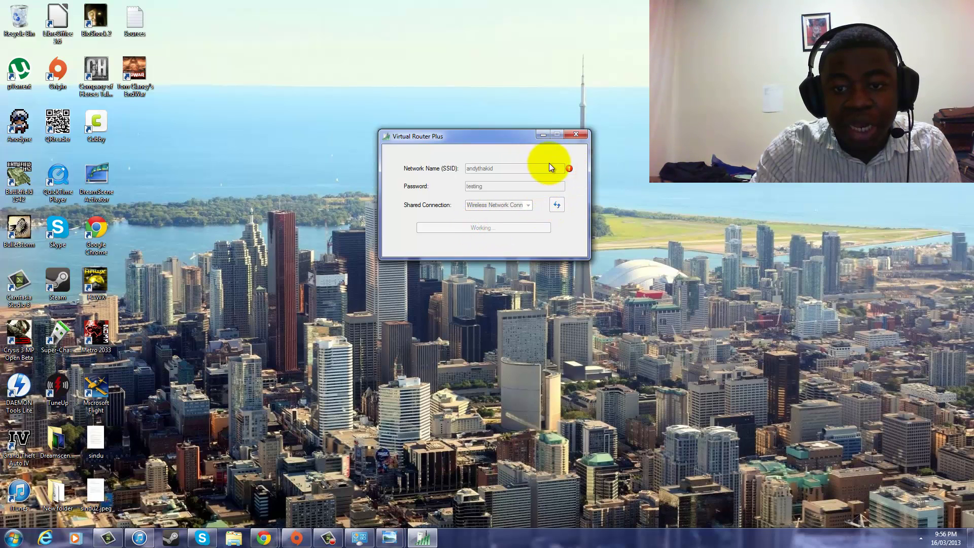
Close and relaunch Virtual Router Plus from the program folder
{"action": "left_click", "coordinate": [576, 138]}
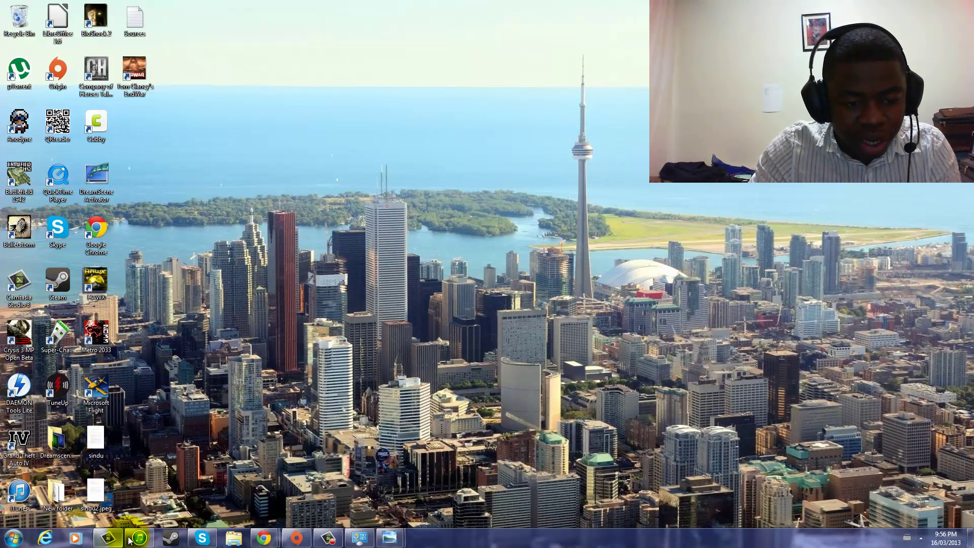
{"action": "double_click", "coordinate": [69, 494]}
{"action": "left_click", "coordinate": [227, 126]}
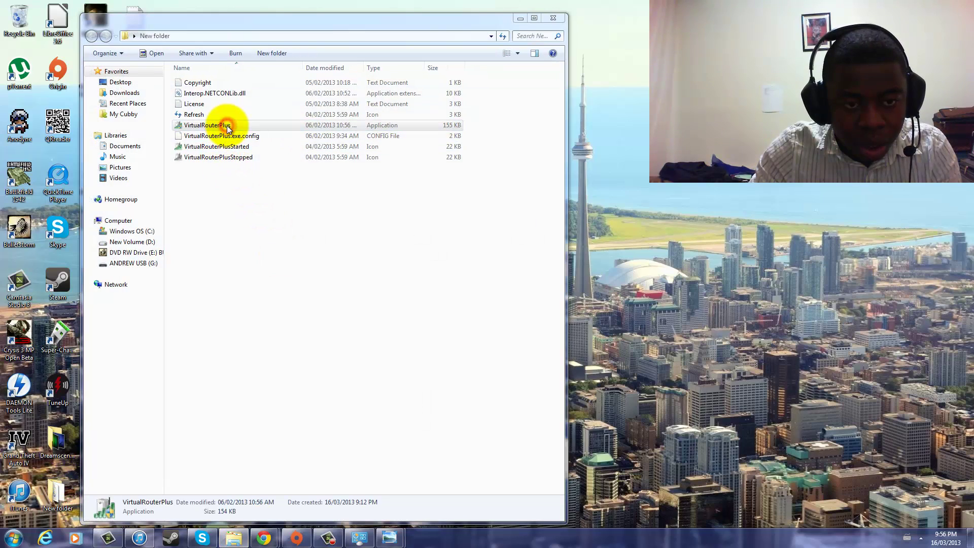
{"action": "left_click", "coordinate": [546, 20]}
{"action": "left_click_drag", "start_coordinate": [210, 129], "coordinate": [104, 141]}
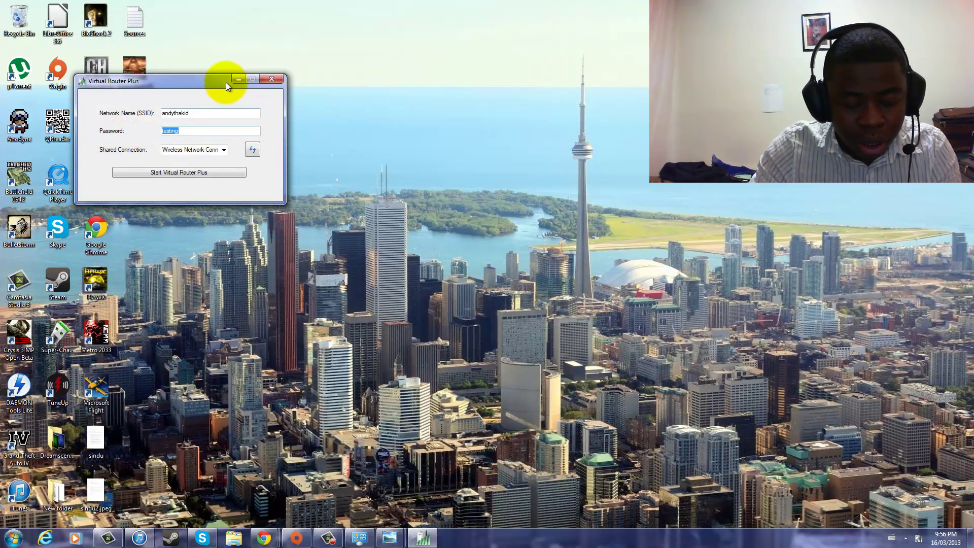
{"action": "left_click", "coordinate": [388, 234]}
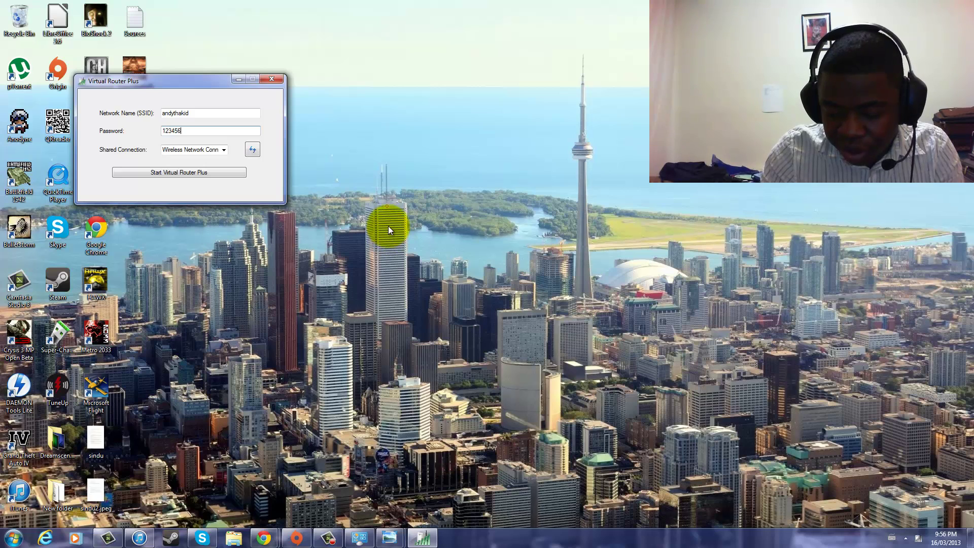
{"action": "key", "text": "BackSpace"}
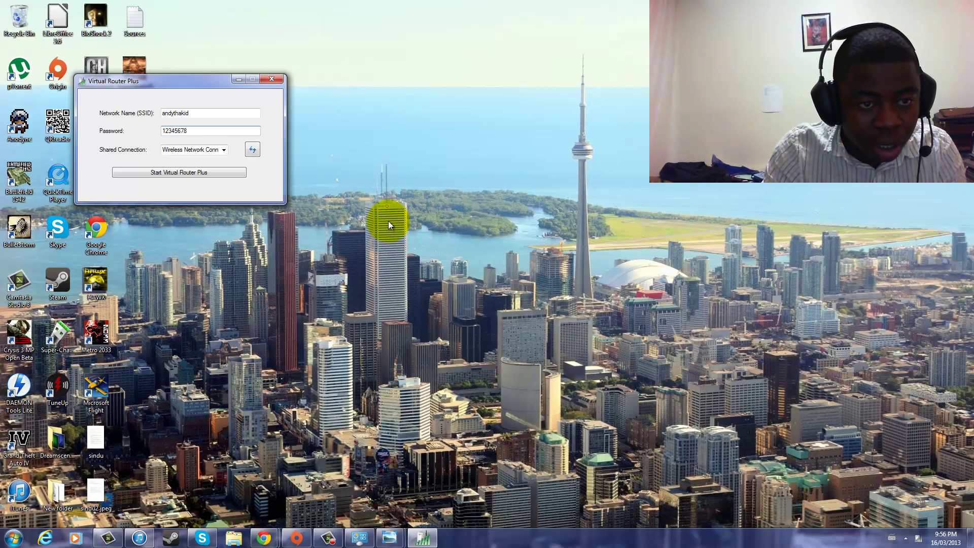
{"action": "type", "text": "9"}
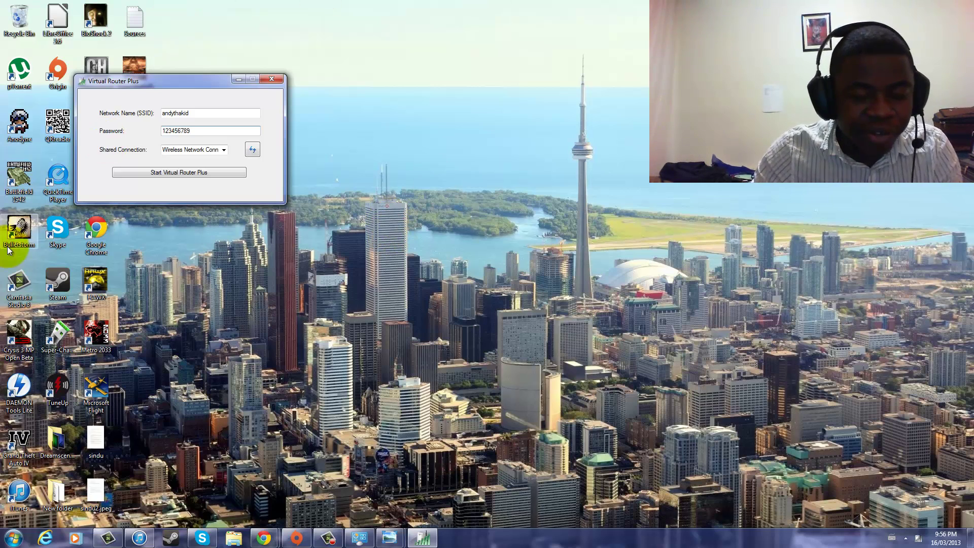
{"action": "left_click", "coordinate": [201, 175]}
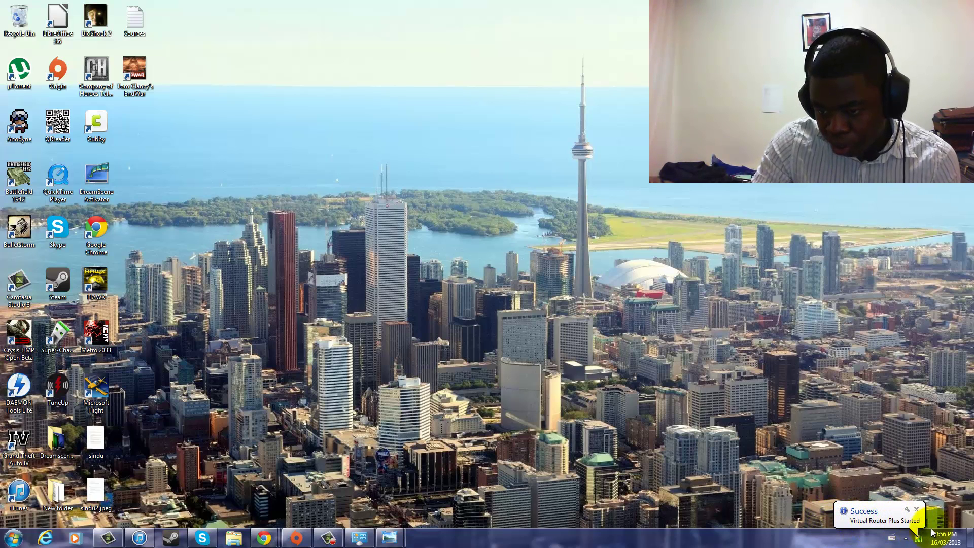
{"action": "left_click", "coordinate": [885, 521]}
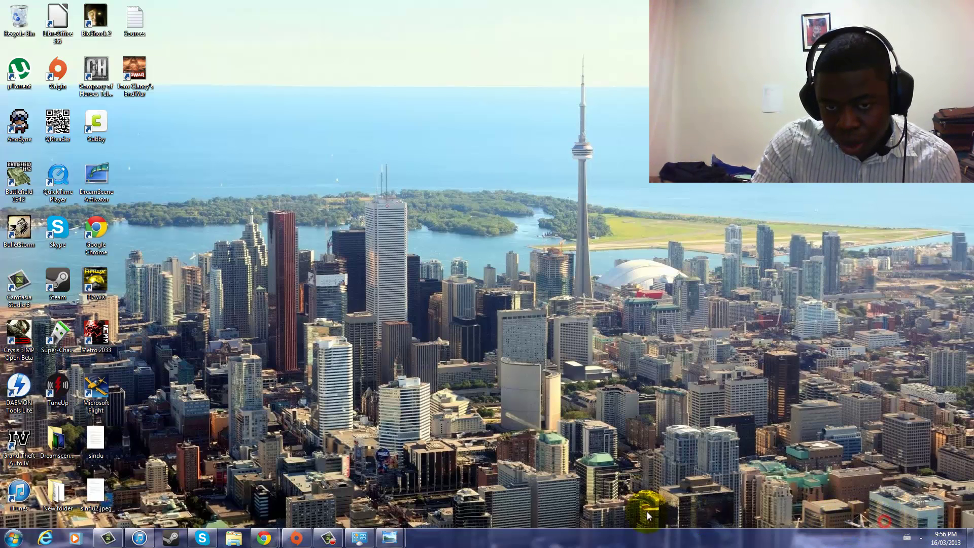